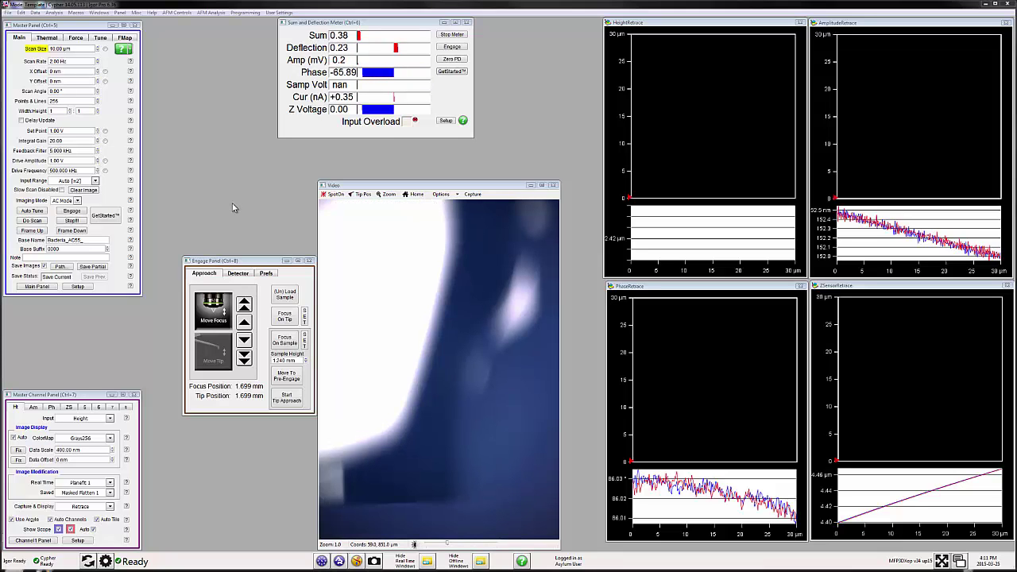
Launch GetStarted with a 30 µm scan size, 256 points and lines, and 100 nm roughness
{"action": "left_click", "coordinate": [116, 216]}
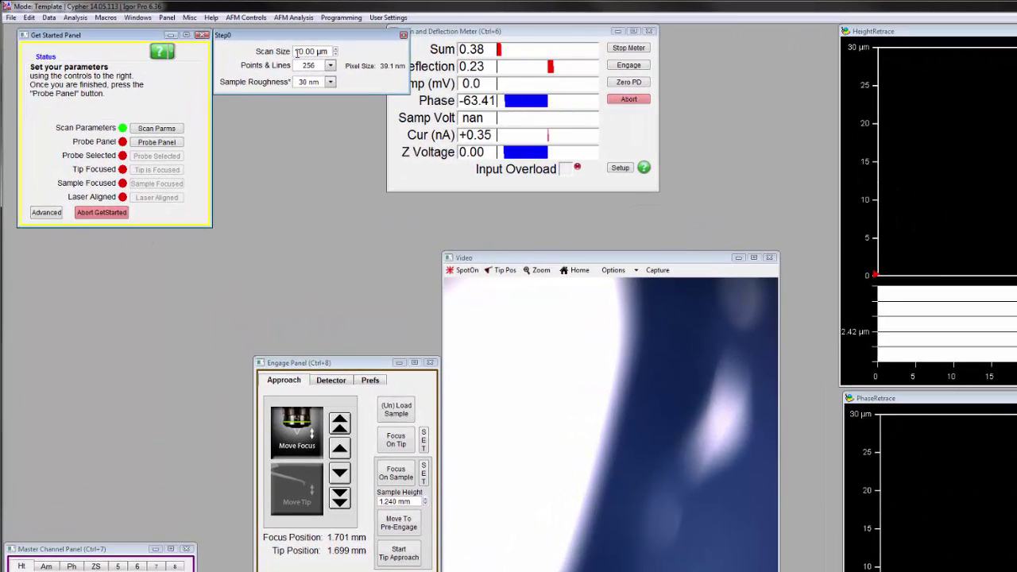
{"action": "double_click", "coordinate": [295, 51]}
{"action": "type", "text": "30"}
{"action": "key", "text": "Return"}
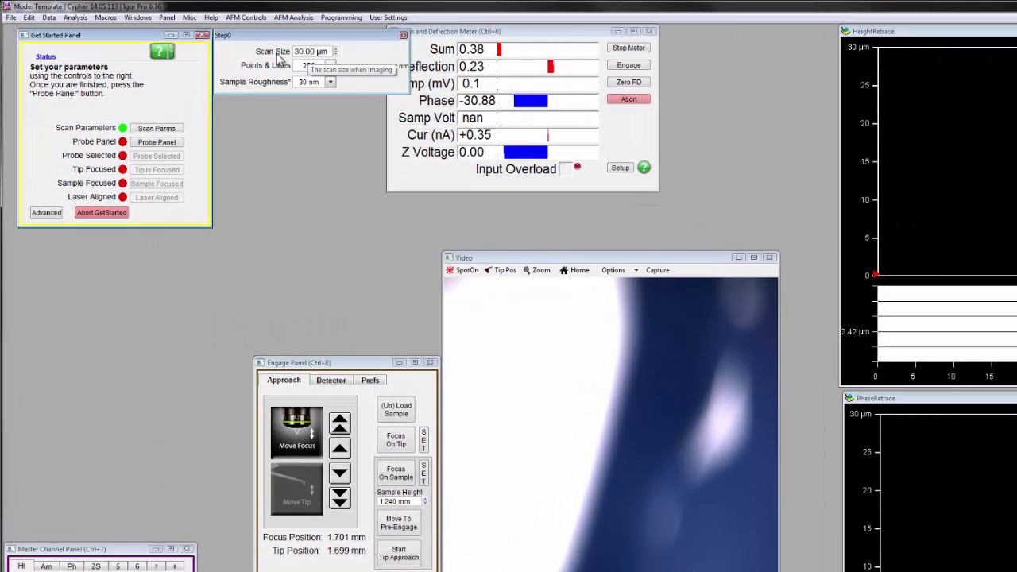
{"action": "left_click", "coordinate": [330, 66]}
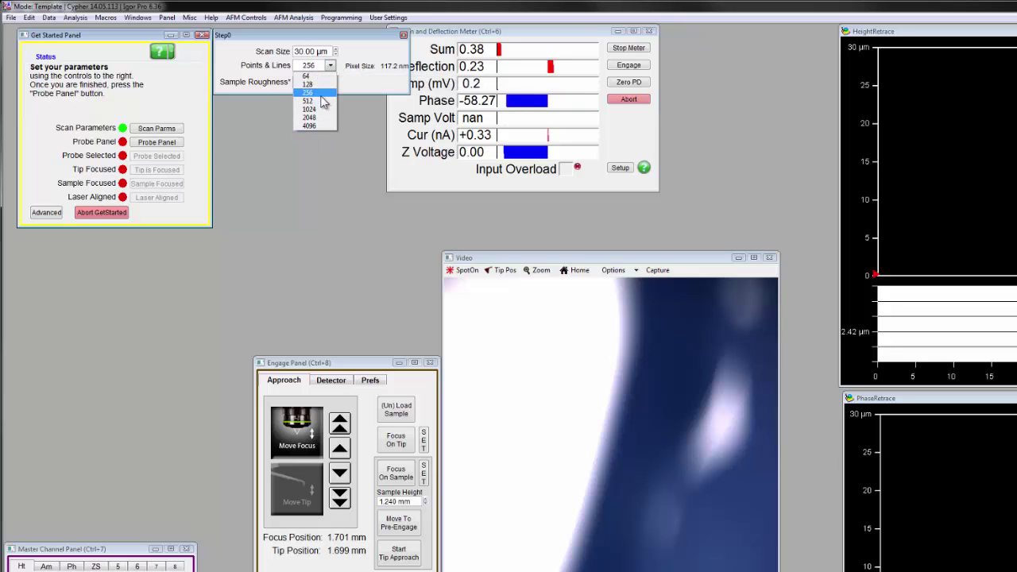
{"action": "left_click", "coordinate": [326, 92]}
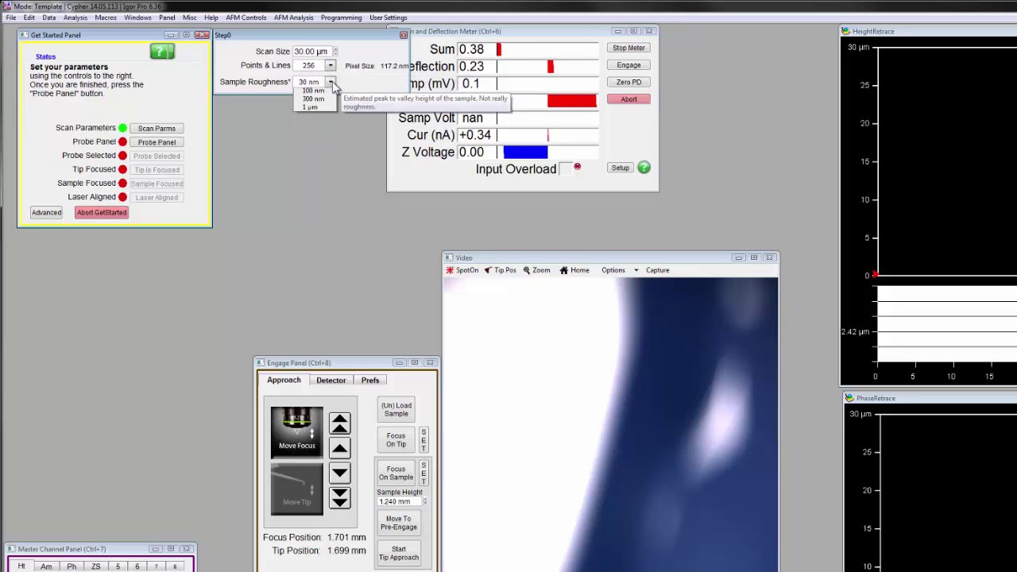
{"action": "left_click", "coordinate": [331, 84]}
{"action": "left_click", "coordinate": [325, 119]}
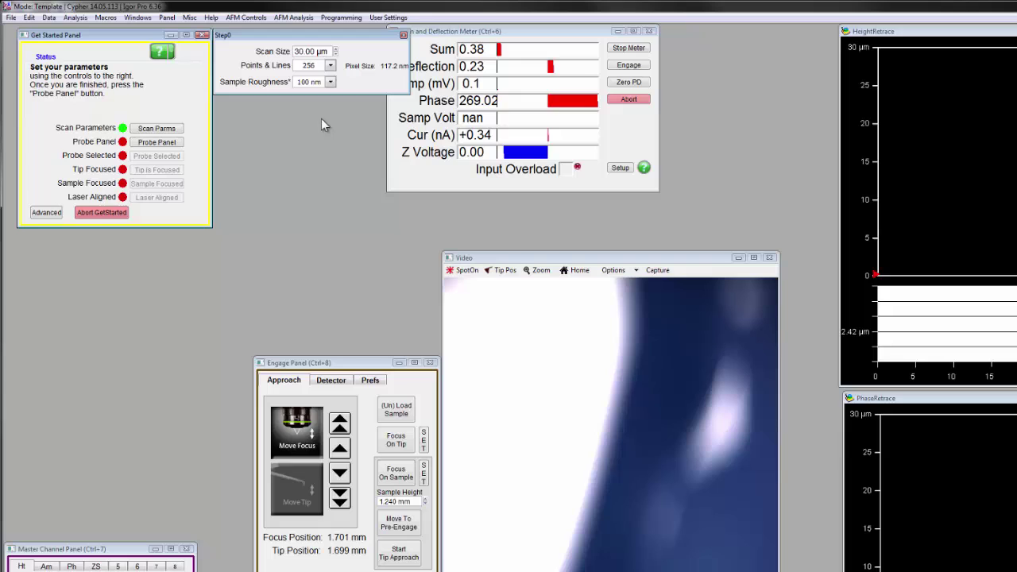
Select the AC55 probe in the Probe Panel and continue the setup
{"action": "left_click", "coordinate": [162, 143]}
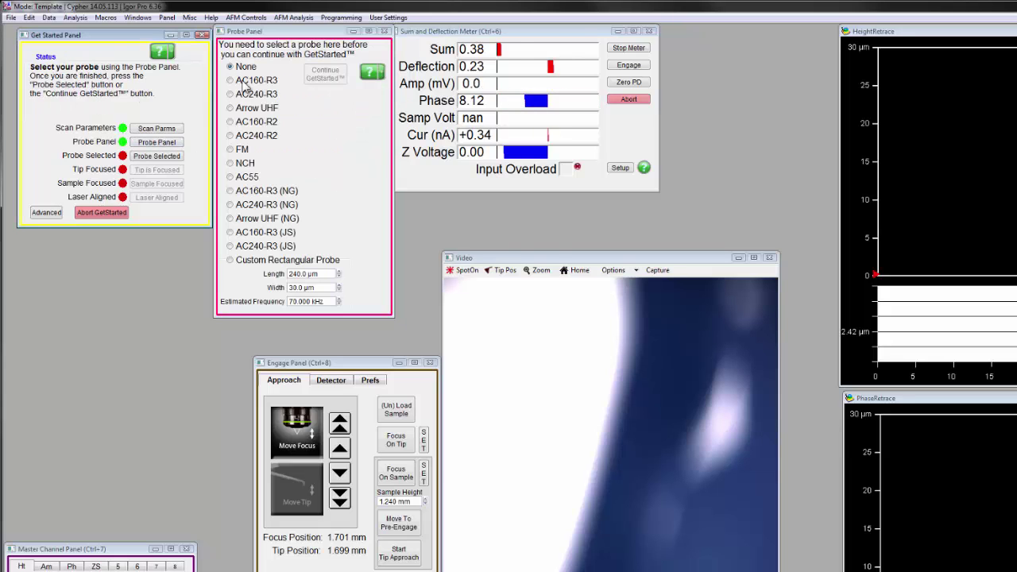
{"action": "left_click", "coordinate": [245, 176]}
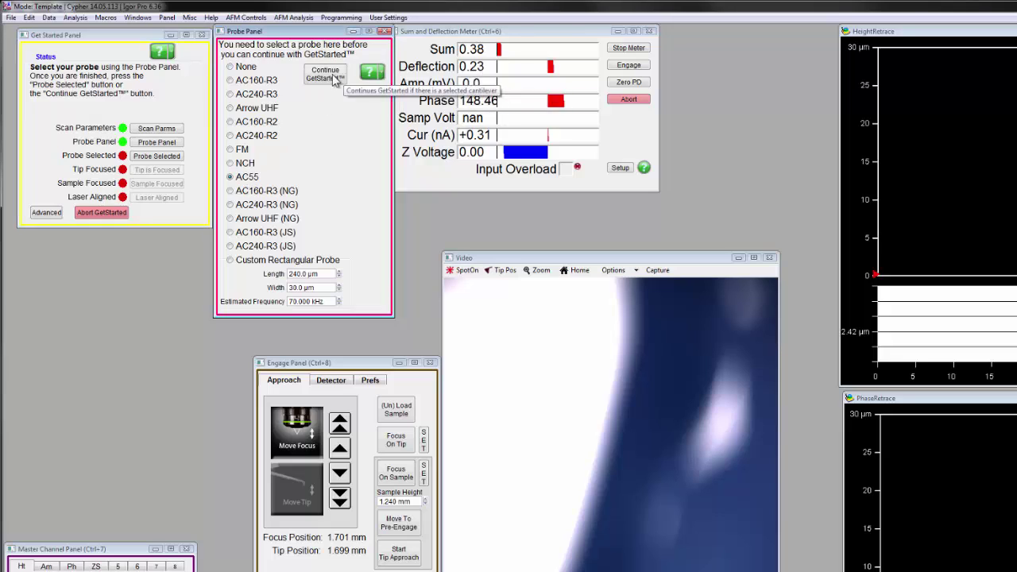
{"action": "left_click", "coordinate": [332, 75]}
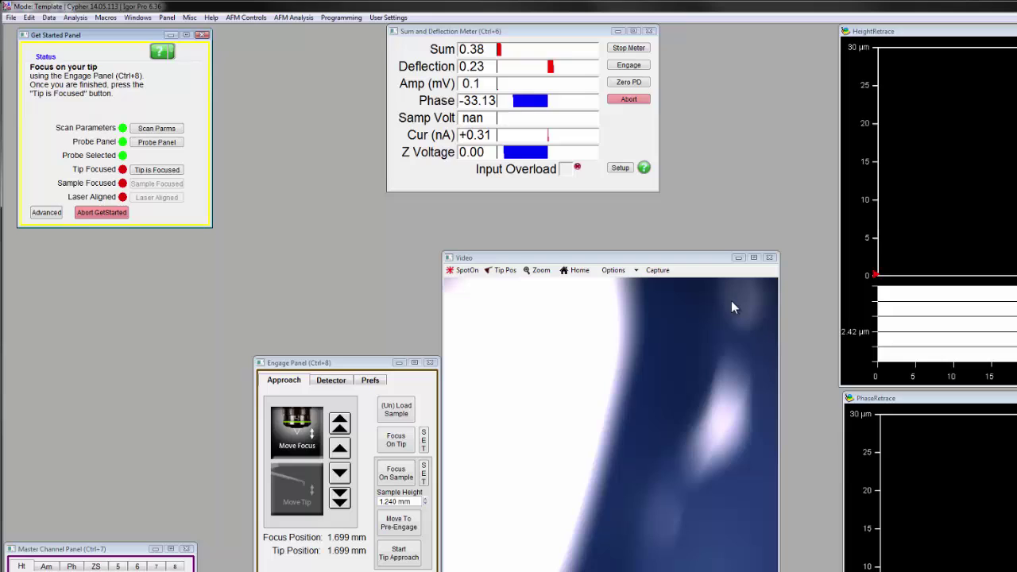
Bring the cantilever tip into focus at 1.520 mm and save it as Focus On Tip
{"action": "right_click", "coordinate": [701, 391]}
{"action": "left_click", "coordinate": [711, 396]}
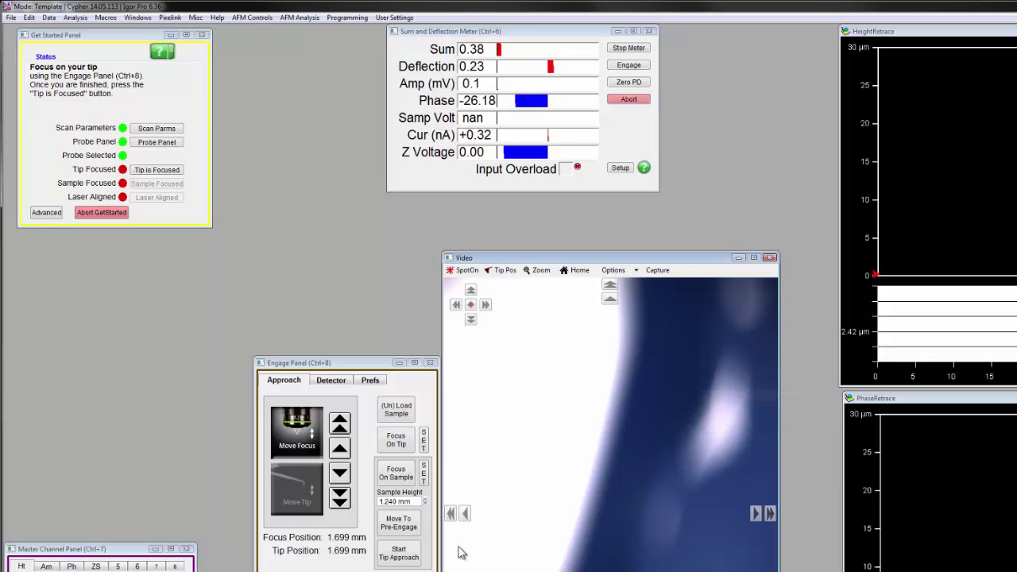
{"action": "left_click", "coordinate": [340, 475]}
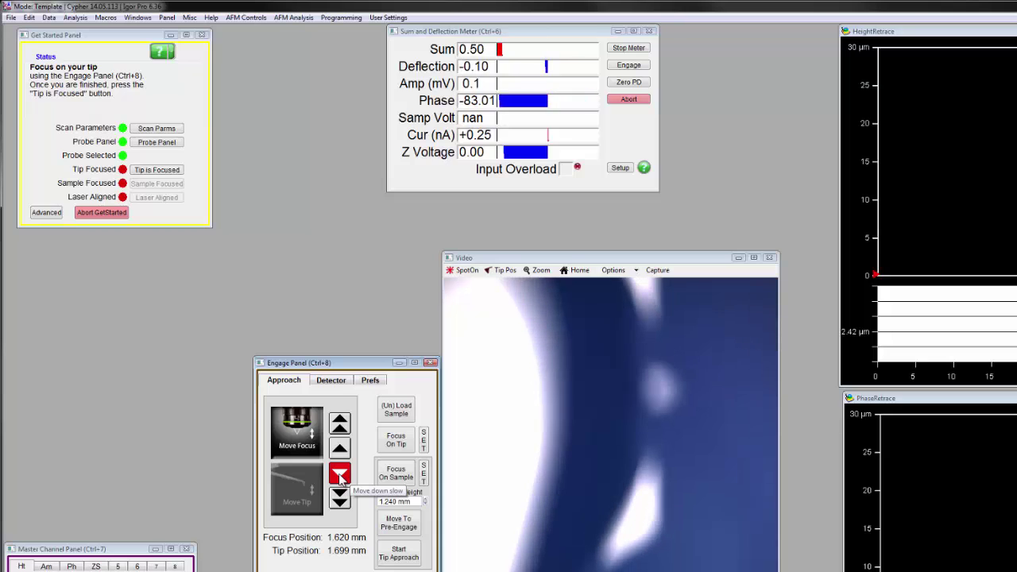
{"action": "left_click", "coordinate": [340, 475]}
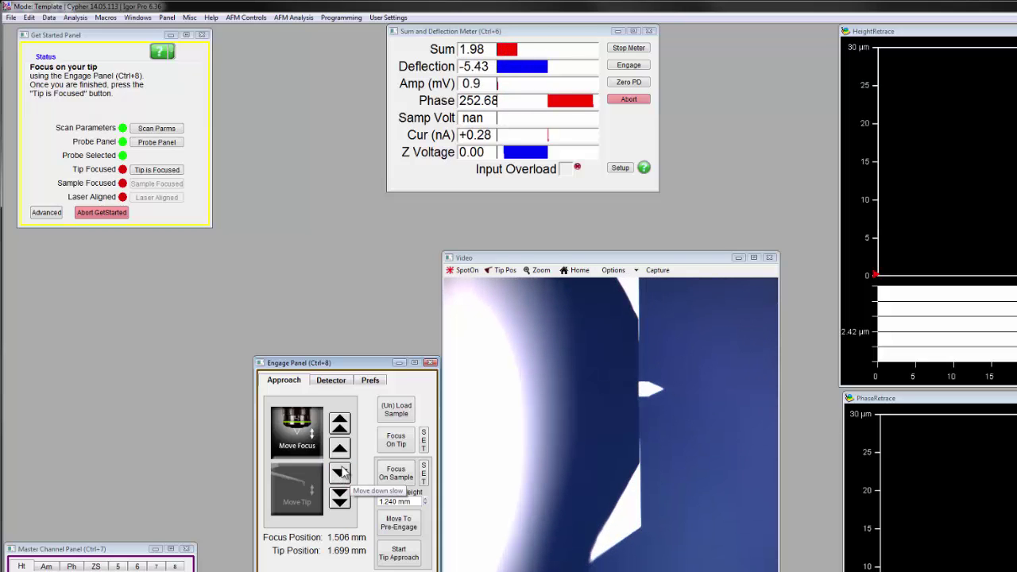
{"action": "left_click", "coordinate": [339, 450]}
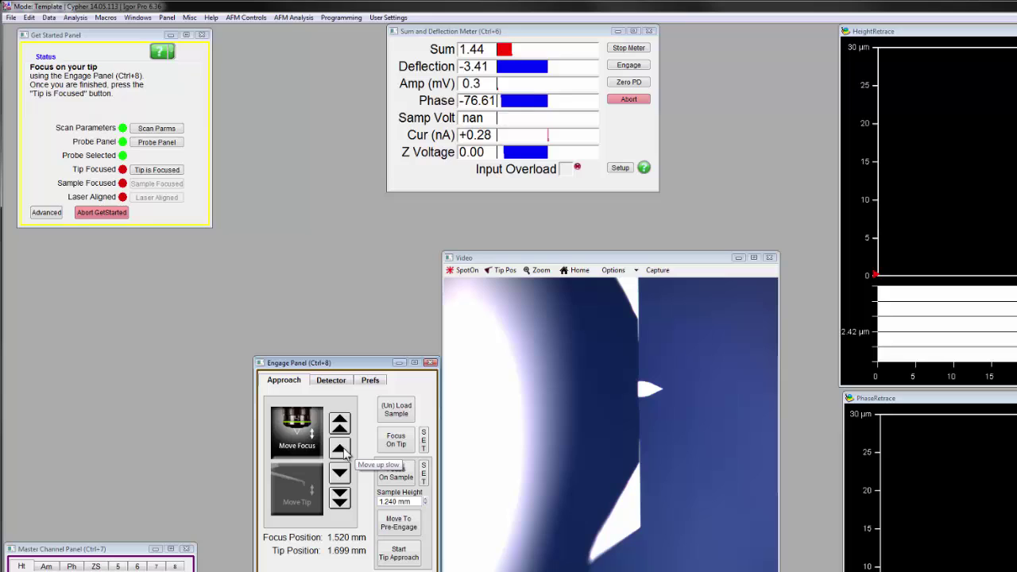
{"action": "left_click", "coordinate": [339, 449]}
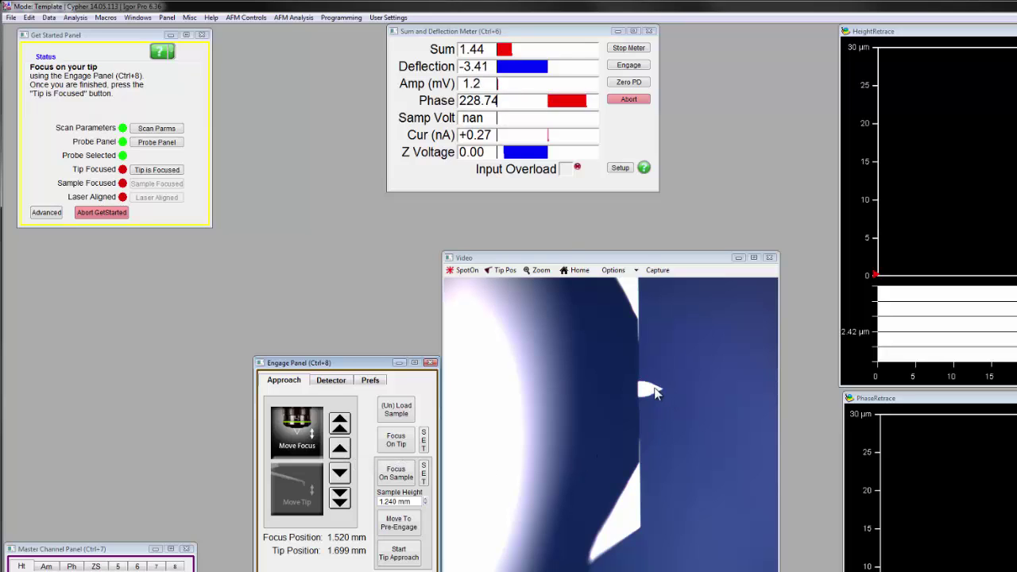
{"action": "left_click", "coordinate": [424, 454]}
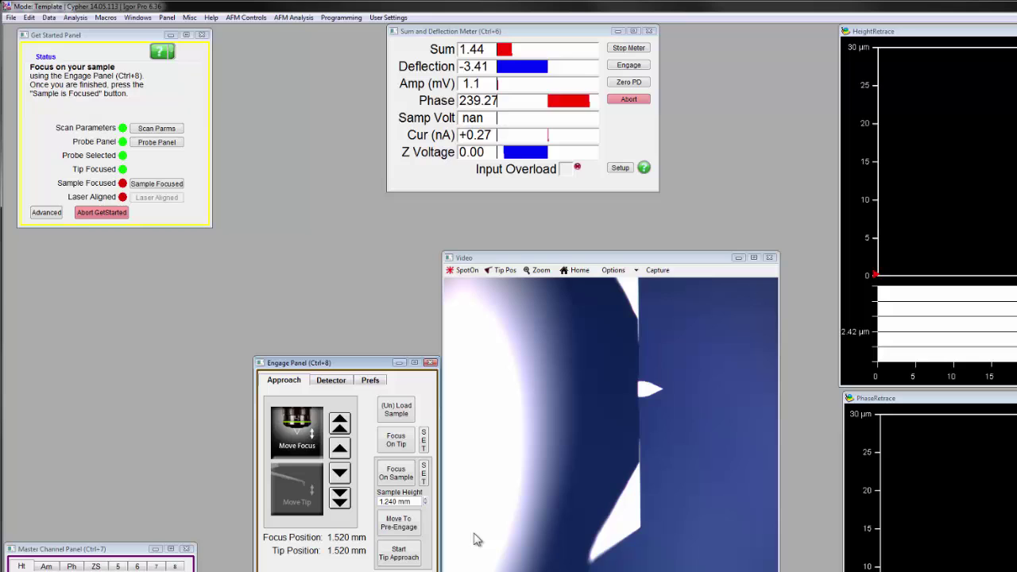
Lower the focus until the mica surface is sharp and save 1.075 mm as Focus On Sample
{"action": "left_click", "coordinate": [340, 474]}
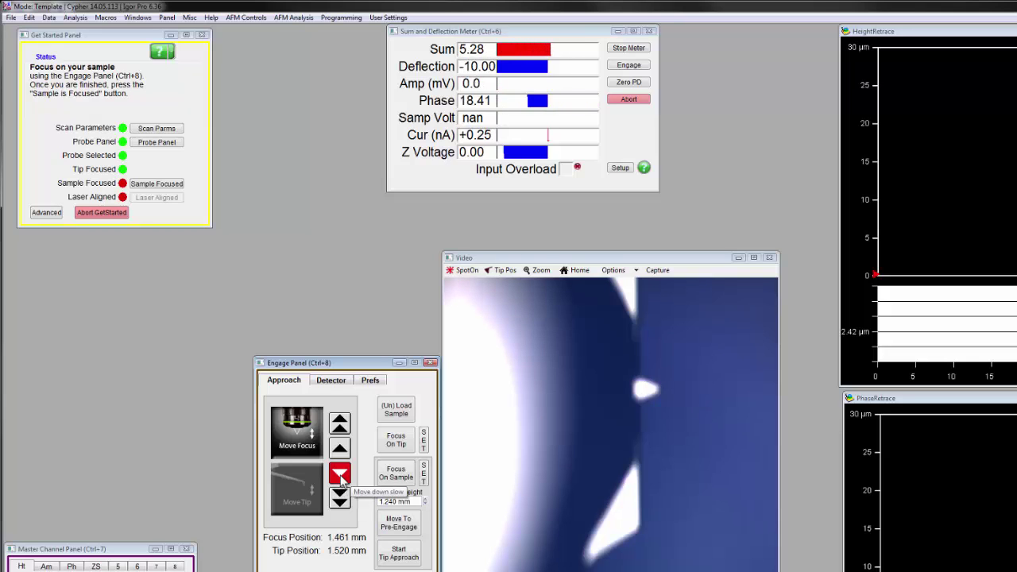
{"action": "left_click", "coordinate": [340, 474]}
{"action": "left_click", "coordinate": [340, 474]}
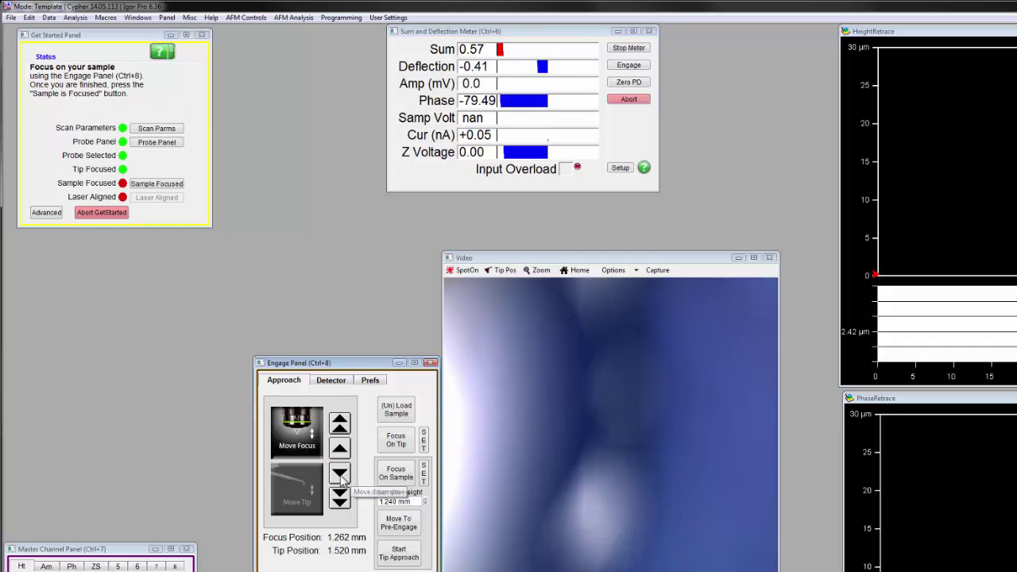
{"action": "left_click", "coordinate": [340, 474]}
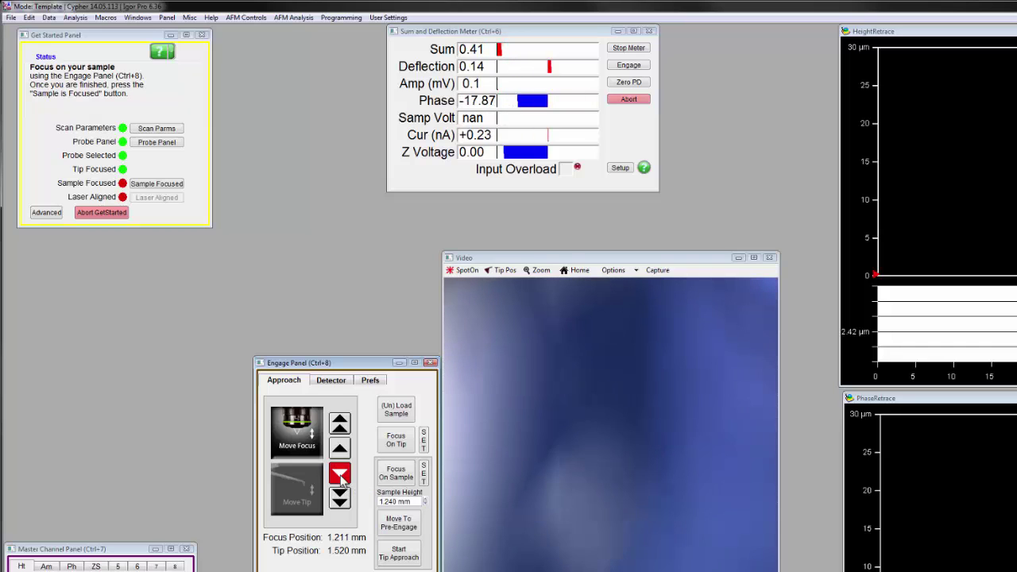
{"action": "left_click", "coordinate": [340, 474]}
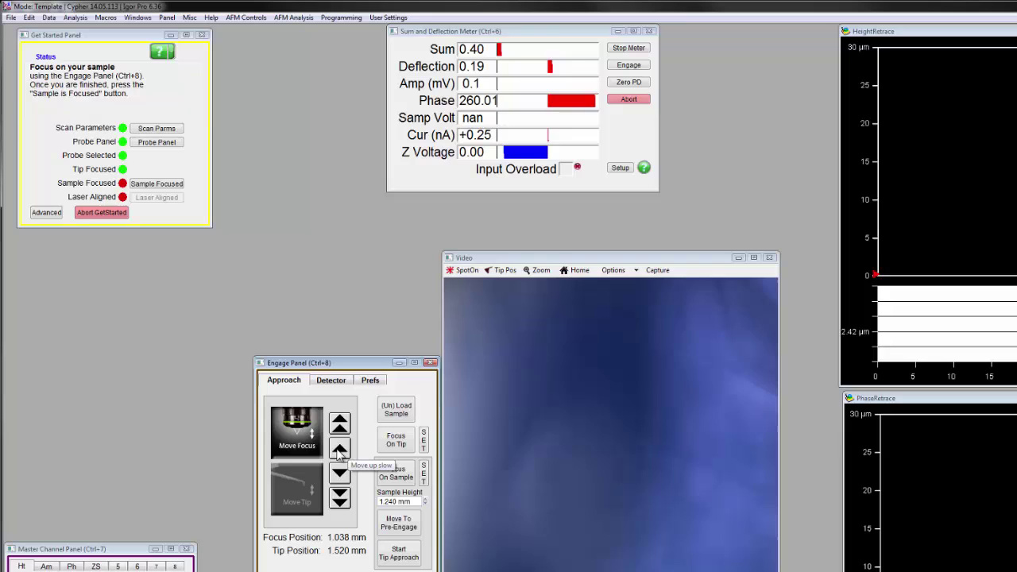
{"action": "left_click", "coordinate": [340, 450]}
{"action": "left_click", "coordinate": [340, 450]}
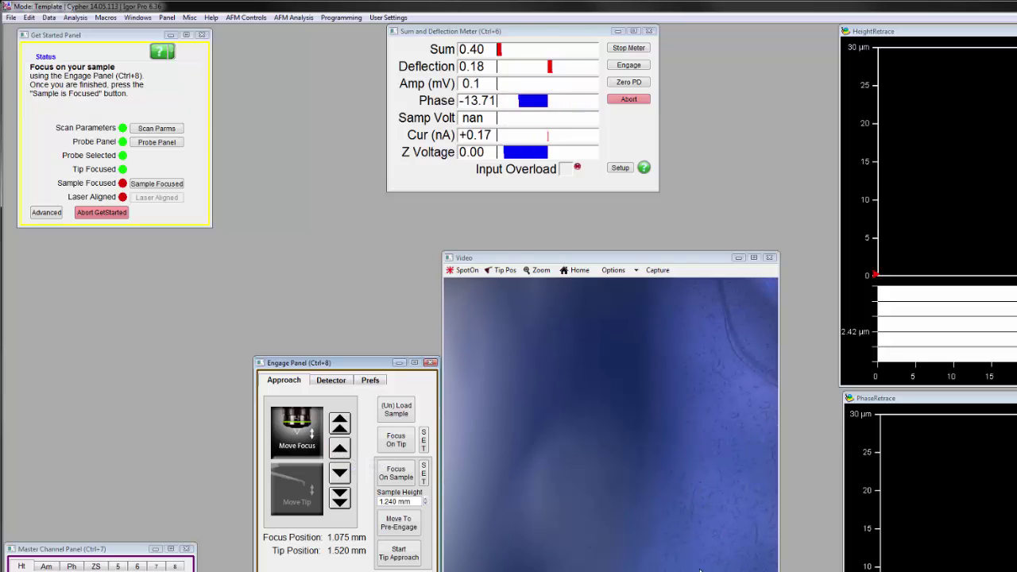
{"action": "left_click", "coordinate": [425, 474]}
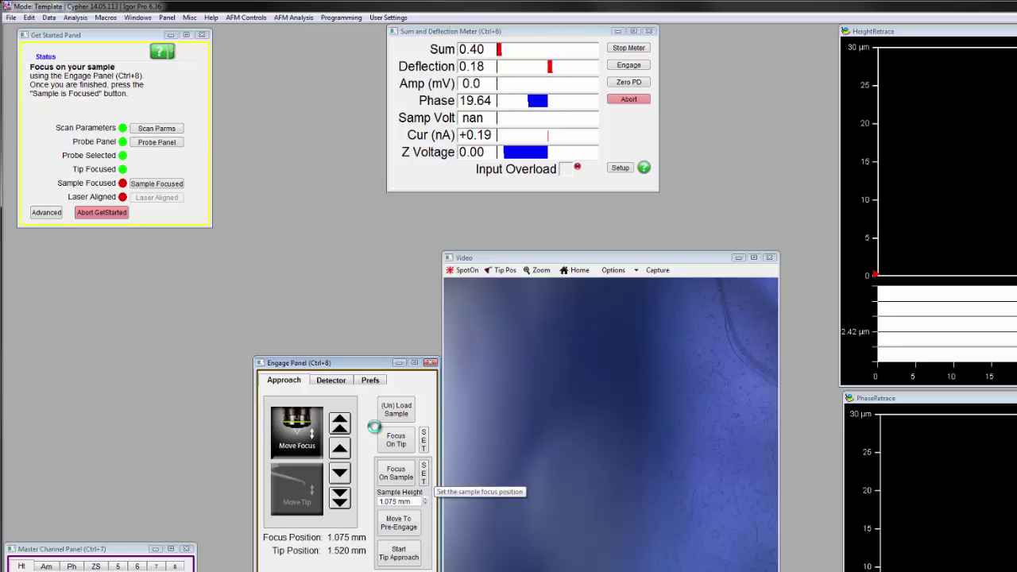
{"action": "left_click", "coordinate": [170, 186]}
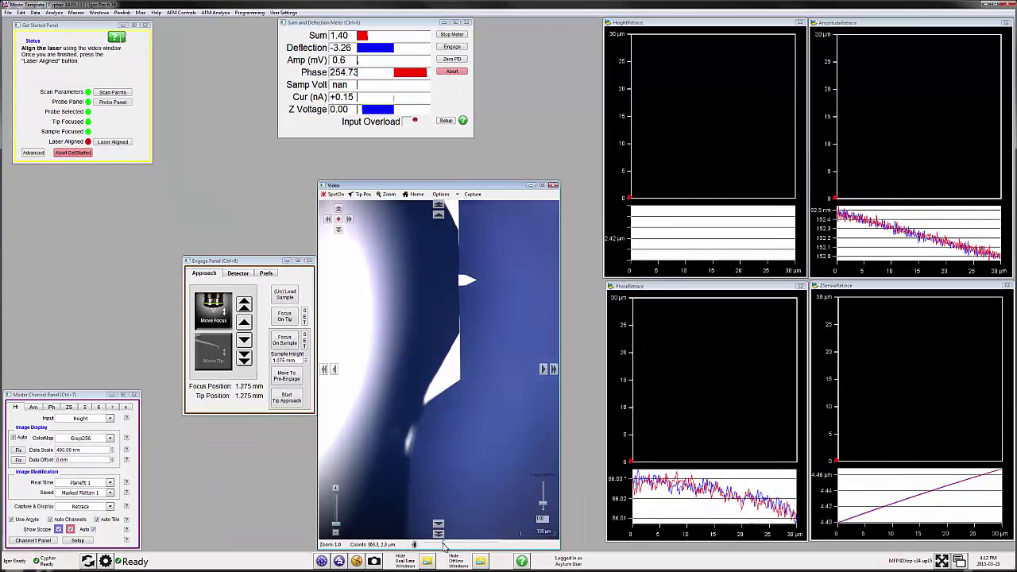
Dim the video light, move the laser spot onto the cantilever end with SpotOn, and confirm Laser Aligned
{"action": "left_click", "coordinate": [444, 545]}
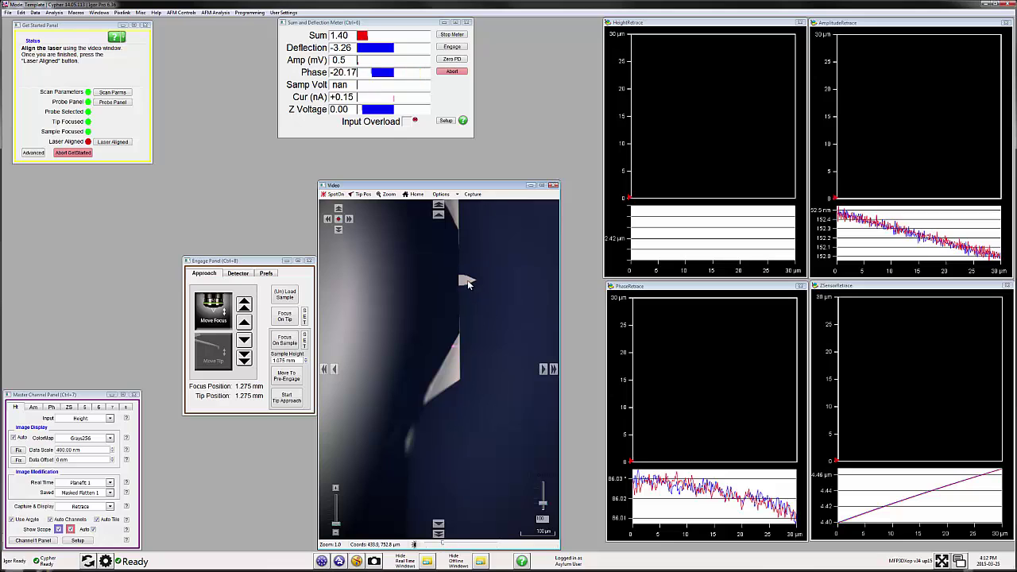
{"action": "right_click", "coordinate": [467, 282]}
{"action": "left_click", "coordinate": [508, 295]}
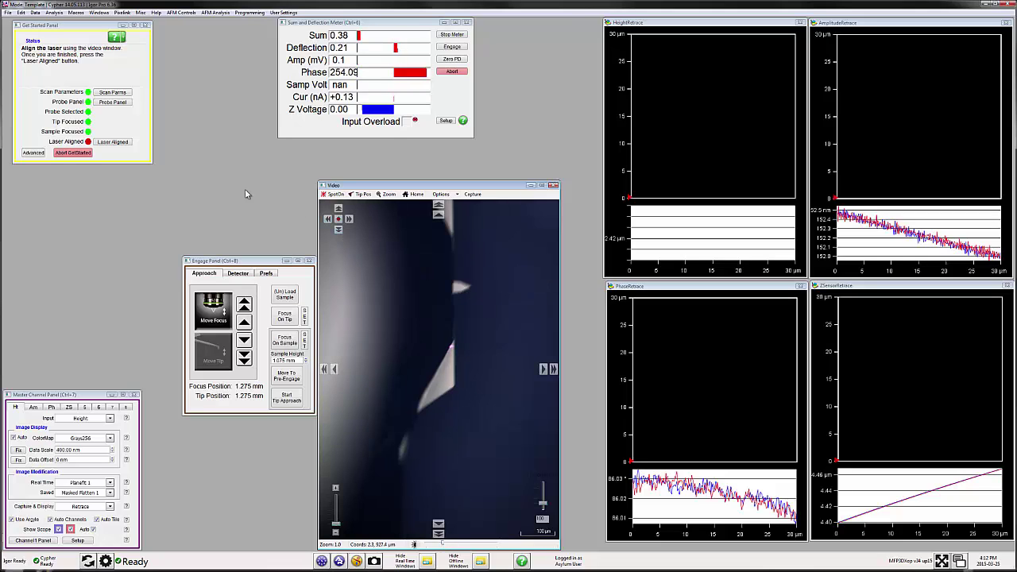
{"action": "left_click", "coordinate": [121, 144]}
{"action": "left_click", "coordinate": [122, 144]}
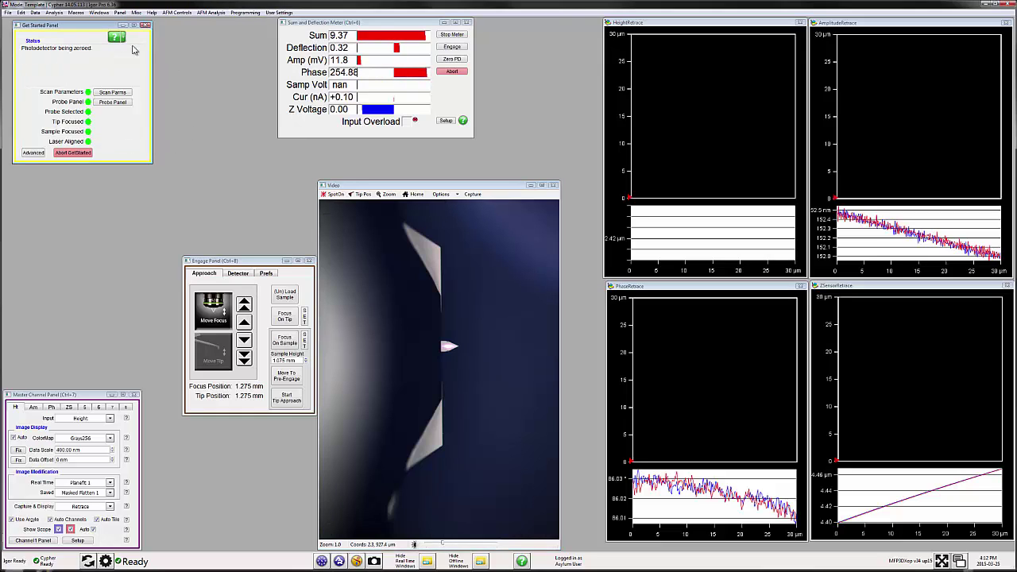